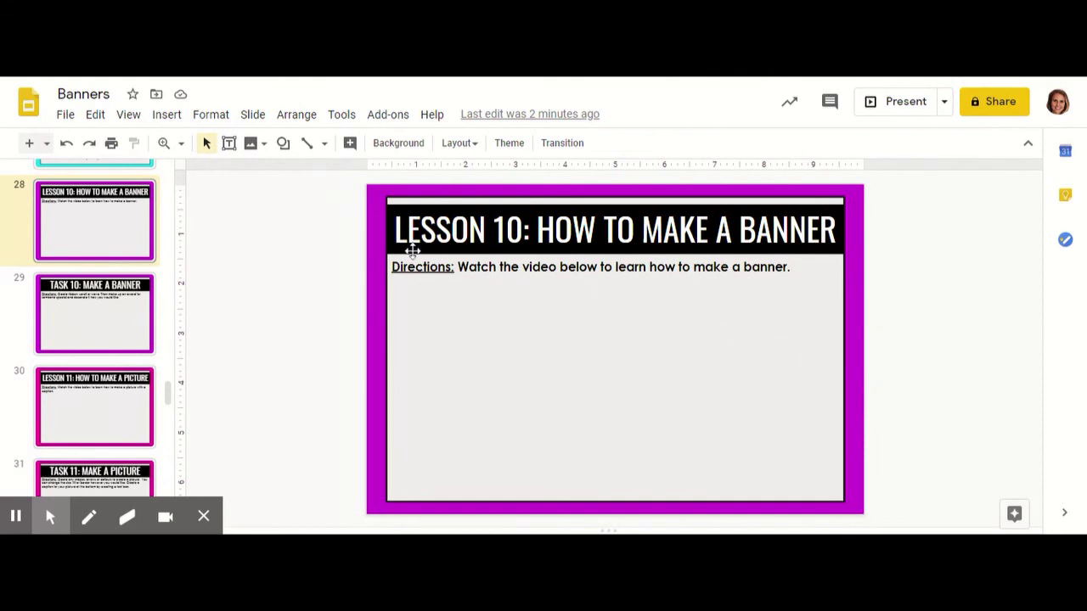
Choose the scroll banner shape from the Callouts shape category
{"action": "left_click", "coordinate": [285, 146]}
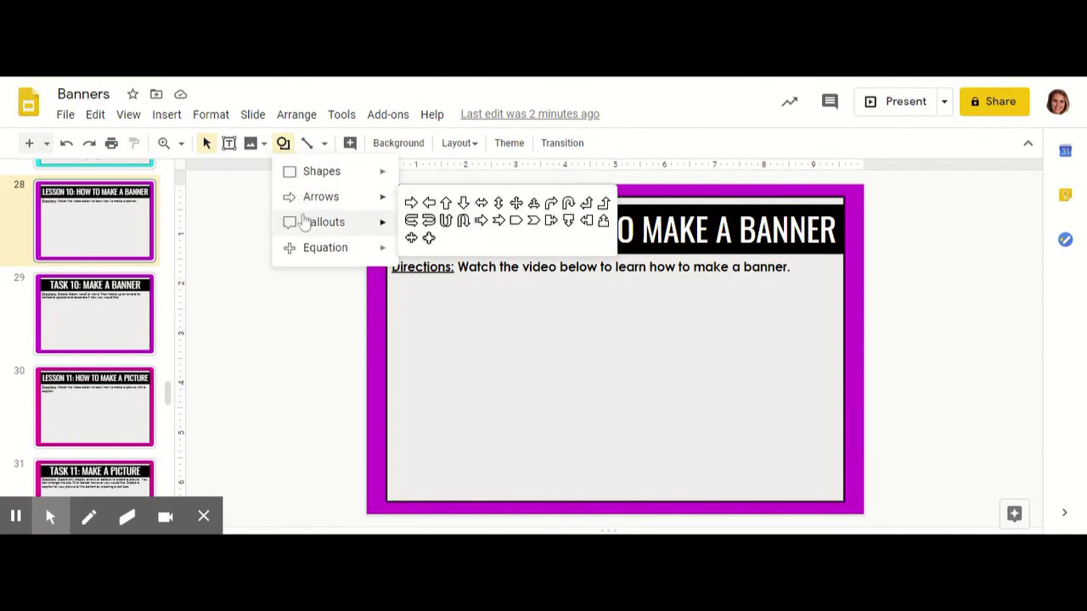
{"action": "mouse_move", "coordinate": [310, 229]}
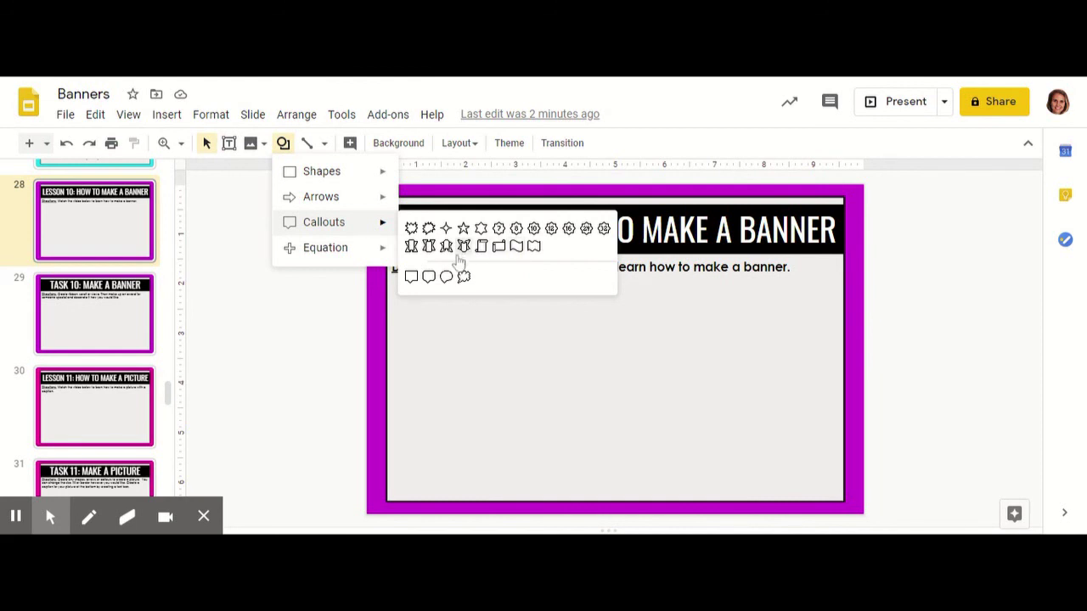
{"action": "left_click", "coordinate": [411, 250]}
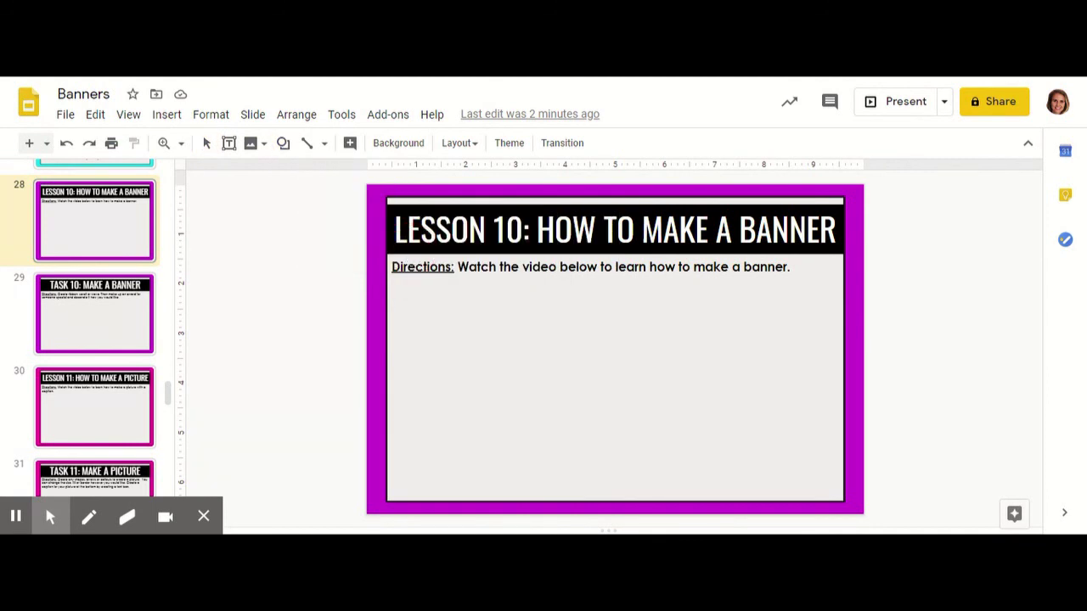
Place the scroll banner below the directions line, enlarge it, and adjust its curl and centre panel
{"action": "left_click", "coordinate": [407, 301]}
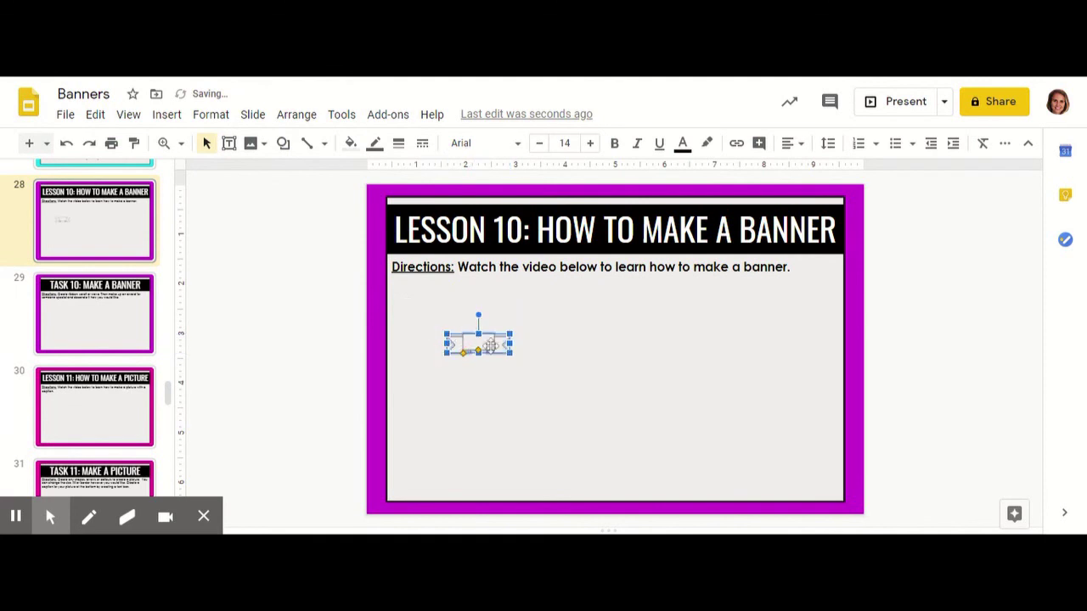
{"action": "left_click_drag", "start_coordinate": [510, 353], "coordinate": [833, 434]}
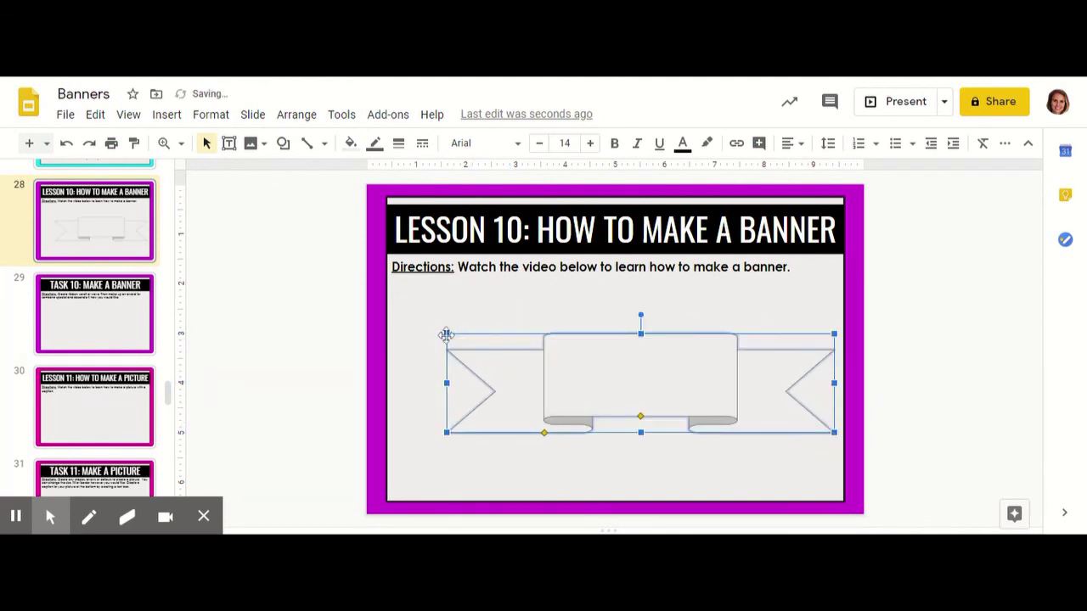
{"action": "left_click_drag", "start_coordinate": [447, 334], "coordinate": [392, 291]}
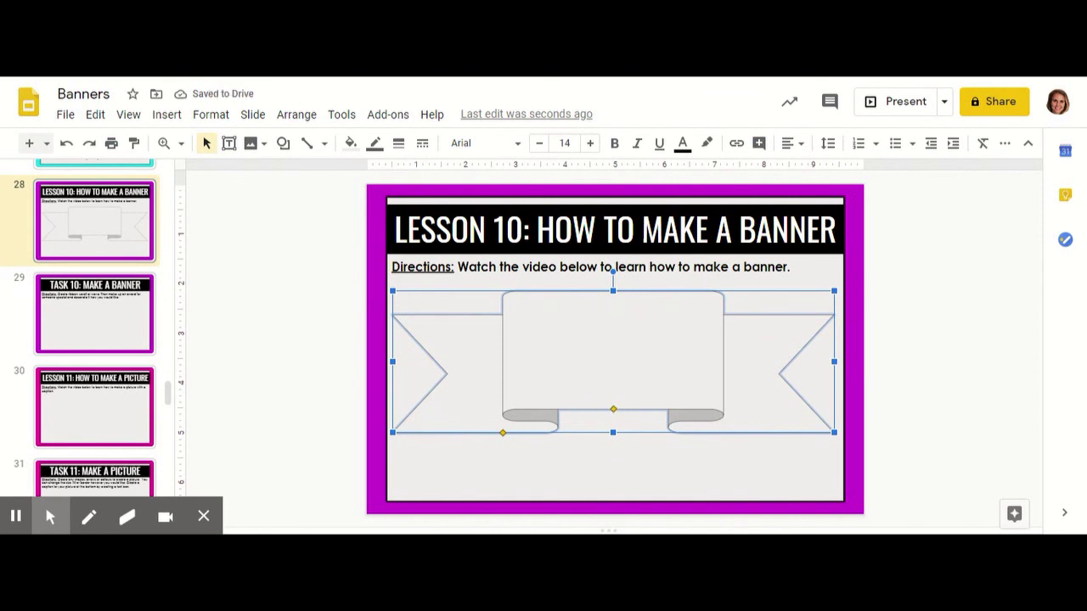
{"action": "mouse_move", "coordinate": [614, 409]}
{"action": "left_mouse_down"}
{"action": "mouse_move", "coordinate": [615, 381]}
{"action": "mouse_move", "coordinate": [614, 419]}
{"action": "left_mouse_up"}
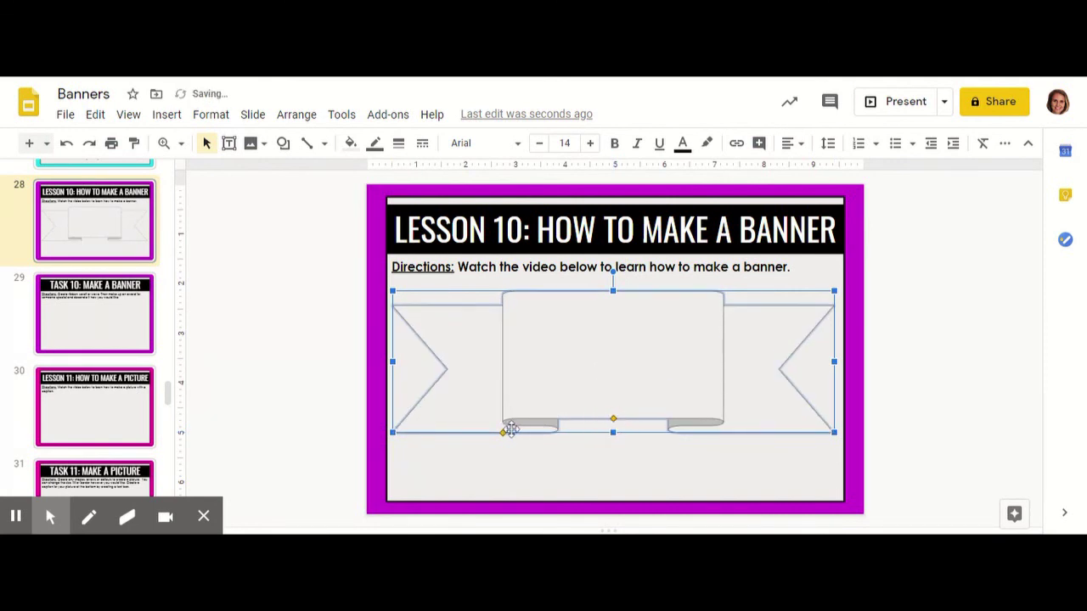
{"action": "left_click_drag", "start_coordinate": [503, 433], "coordinate": [456, 442]}
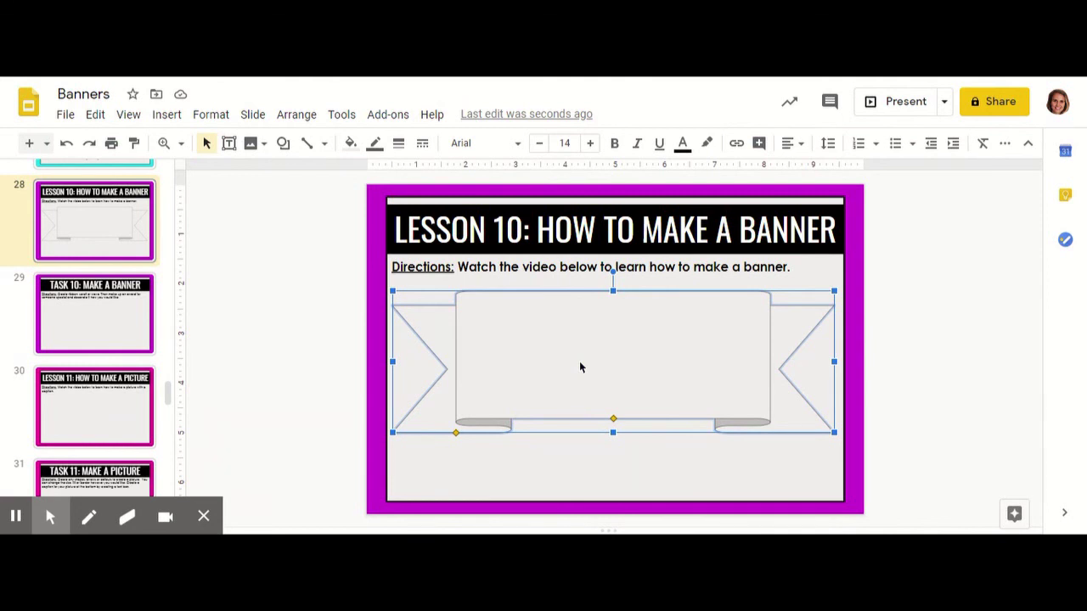
Type 'Best Teacher Ever!' into the banner and select the whole text
{"action": "type", "text": "Bes"}
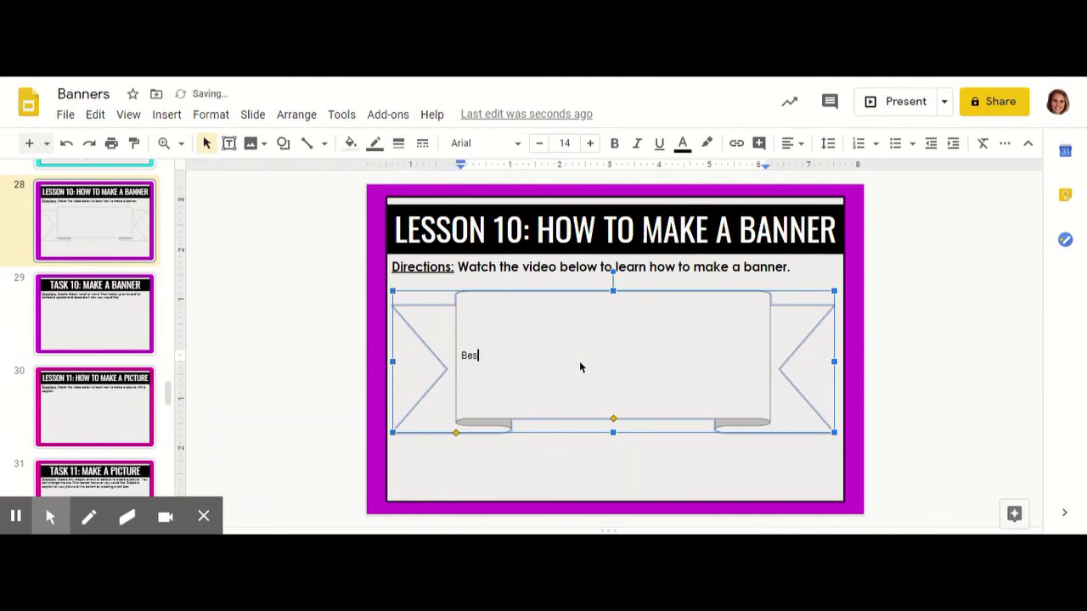
{"action": "type", "text": "t Teacher Ever!"}
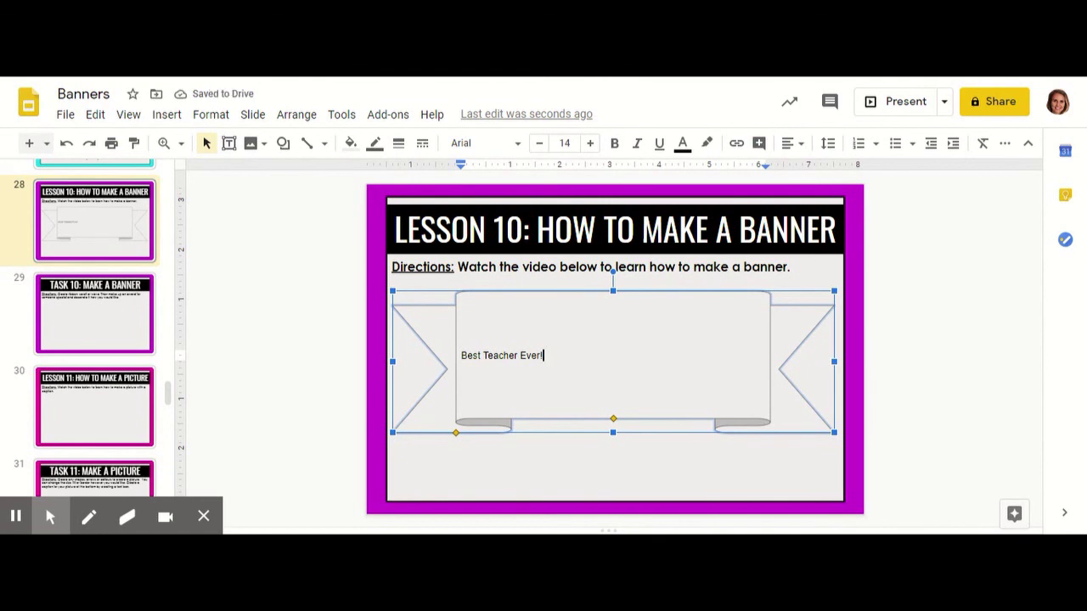
{"action": "left_click", "coordinate": [555, 355]}
{"action": "double_click", "coordinate": [547, 358]}
{"action": "left_click_drag", "start_coordinate": [547, 358], "coordinate": [433, 351]}
{"action": "left_click", "coordinate": [597, 374]}
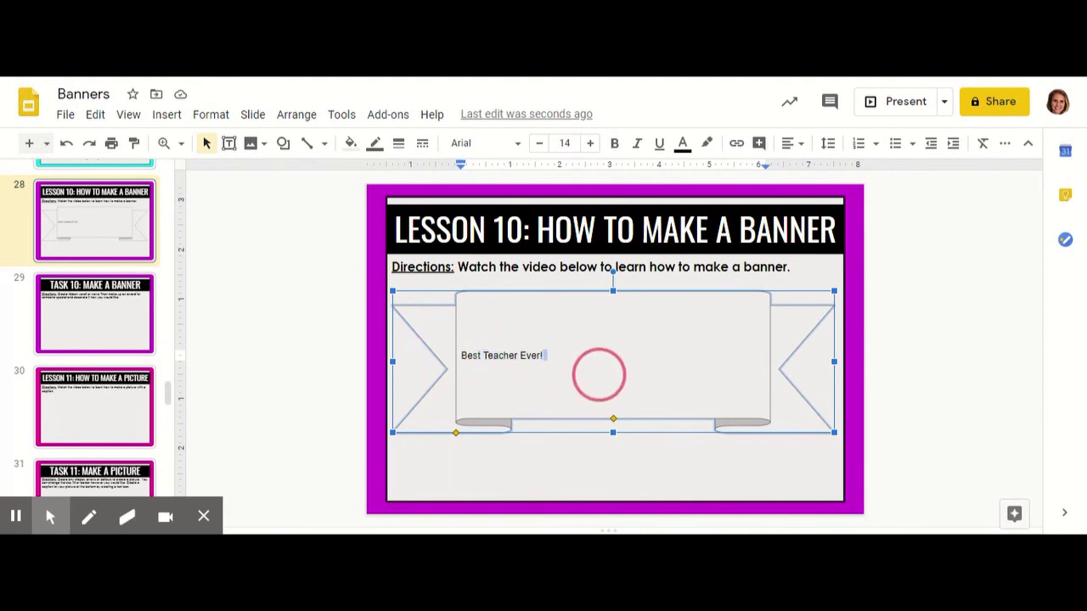
{"action": "left_click_drag", "start_coordinate": [543, 357], "coordinate": [458, 358]}
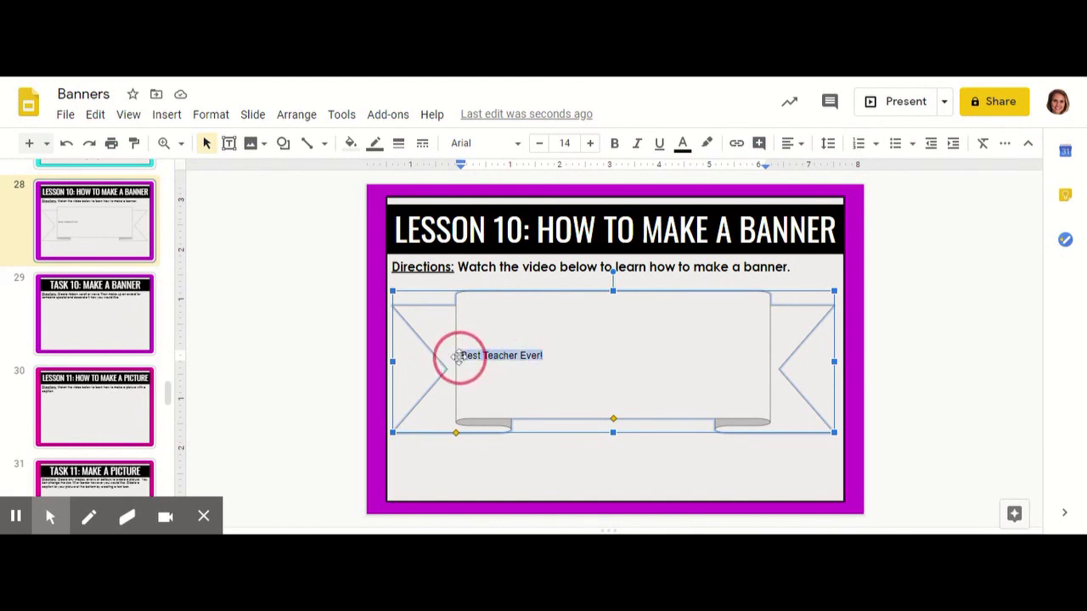
{"action": "left_click", "coordinate": [621, 175]}
{"action": "left_click", "coordinate": [542, 355]}
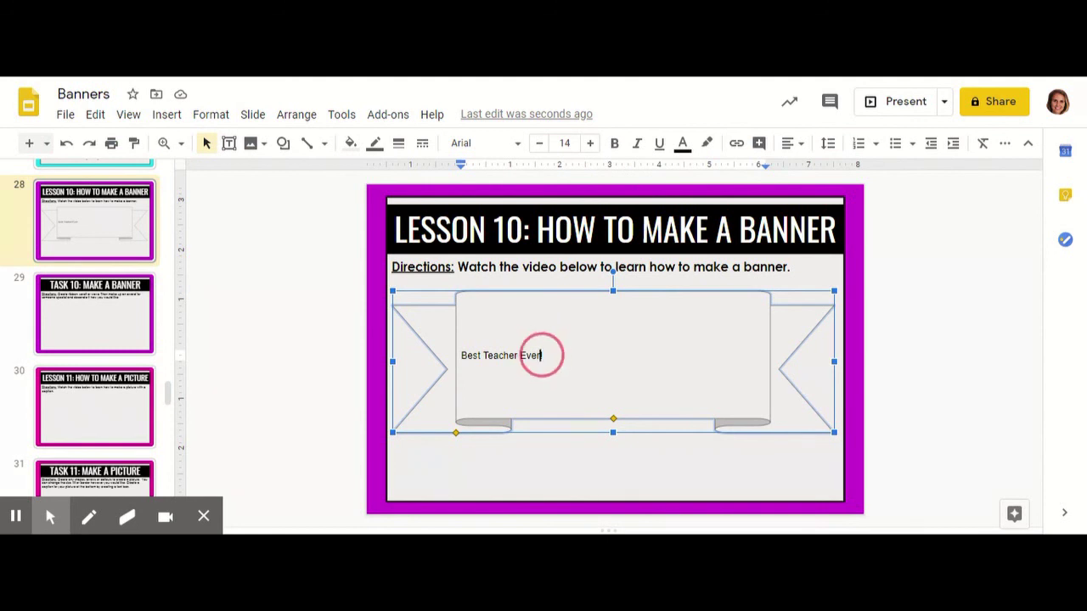
{"action": "left_click_drag", "start_coordinate": [542, 355], "coordinate": [458, 354]}
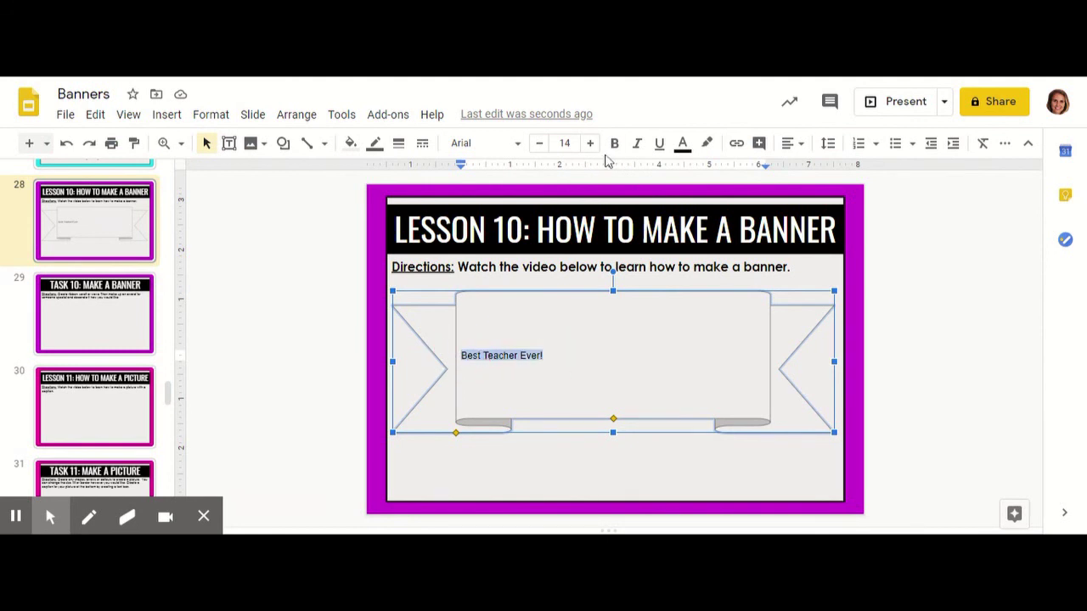
Format the banner text as centred 50-pt Pacifico
{"action": "left_click", "coordinate": [564, 143]}
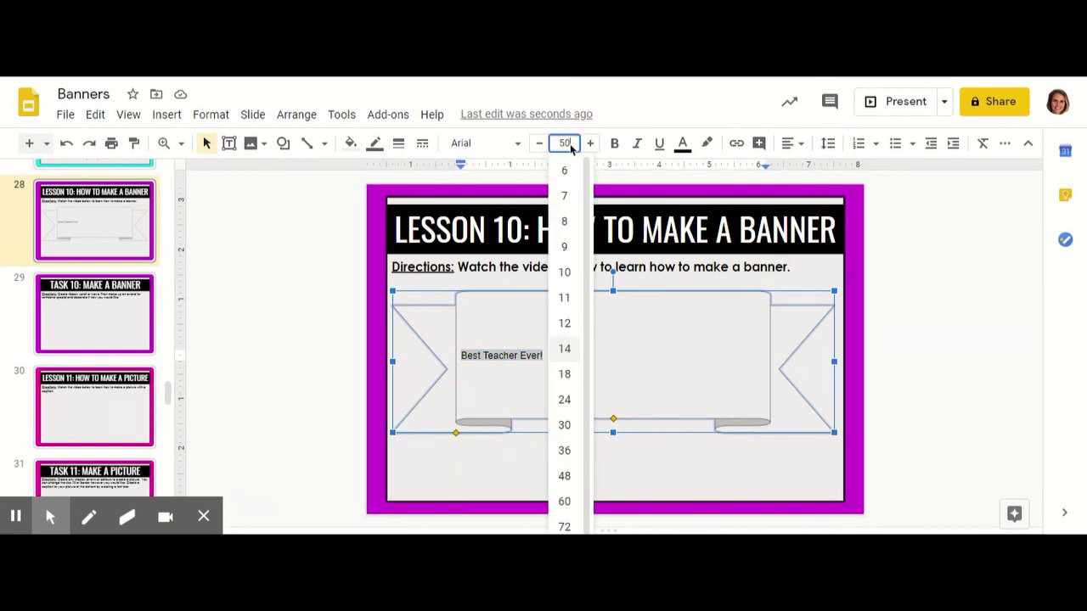
{"action": "key", "text": "Return"}
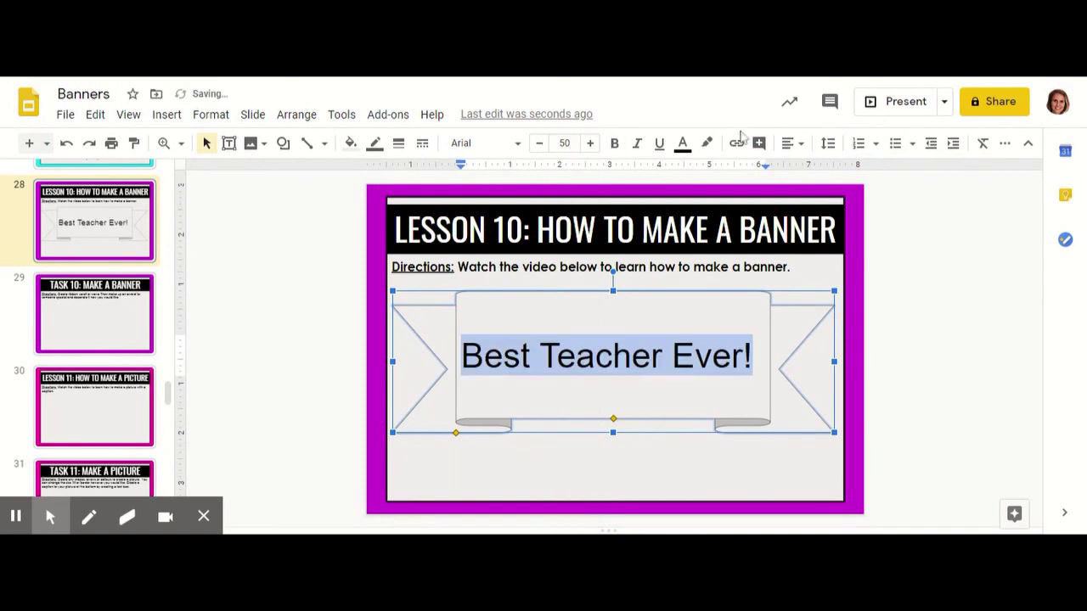
{"action": "left_click", "coordinate": [788, 144]}
{"action": "left_click", "coordinate": [813, 170]}
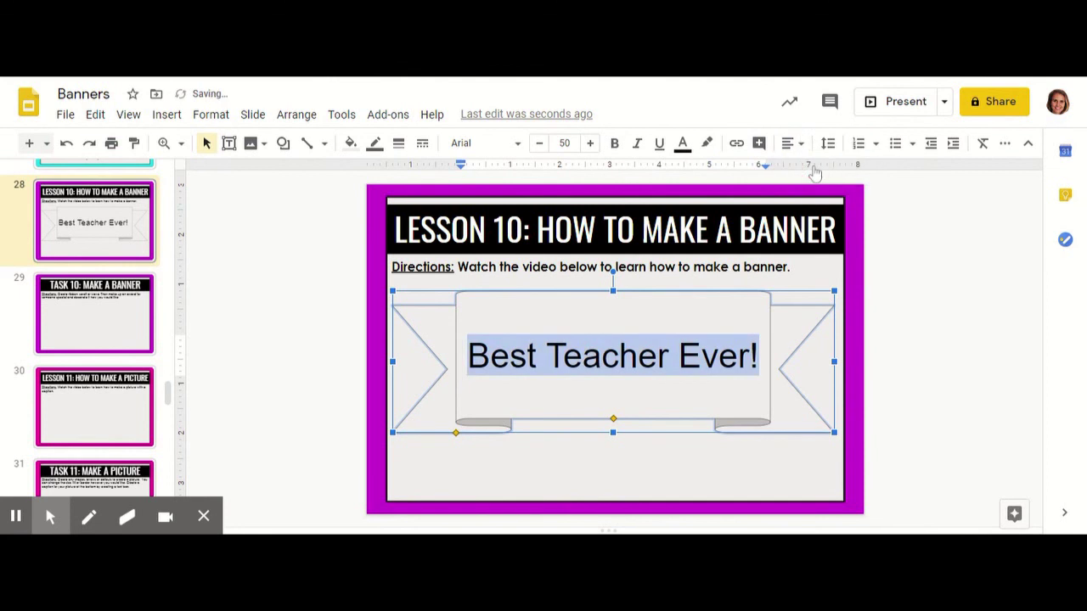
{"action": "left_click", "coordinate": [517, 146]}
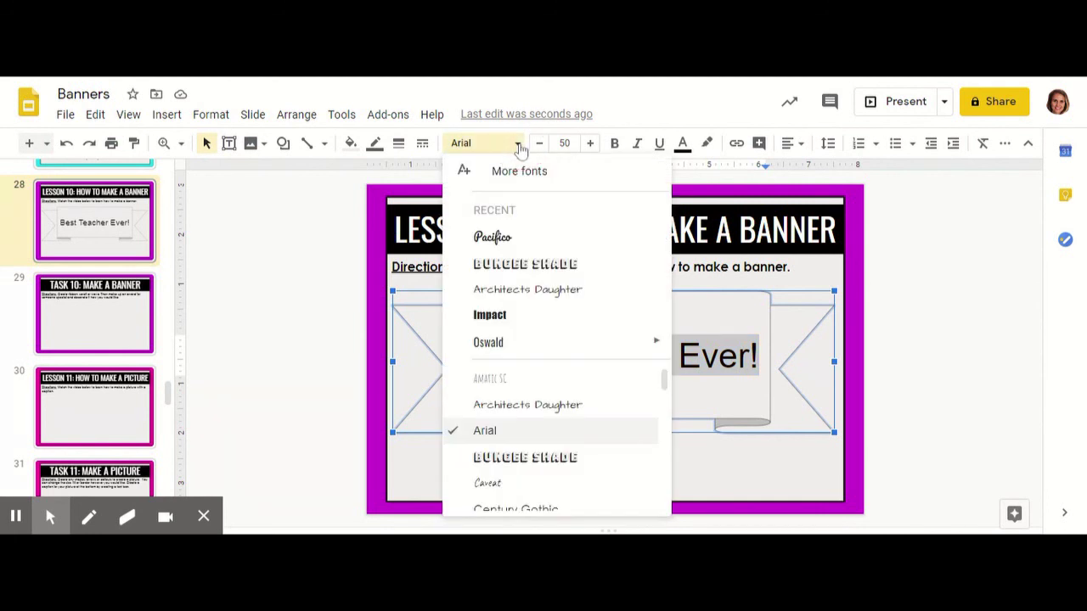
{"action": "left_click", "coordinate": [493, 238]}
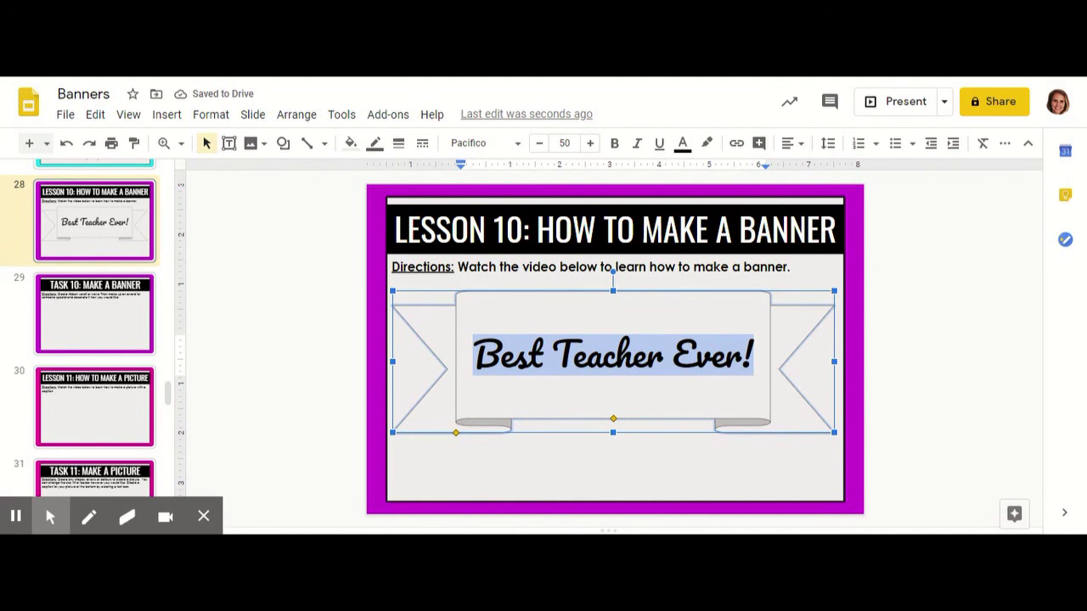
Open a new custom gradient for the banner's fill colour
{"action": "left_click", "coordinate": [351, 146]}
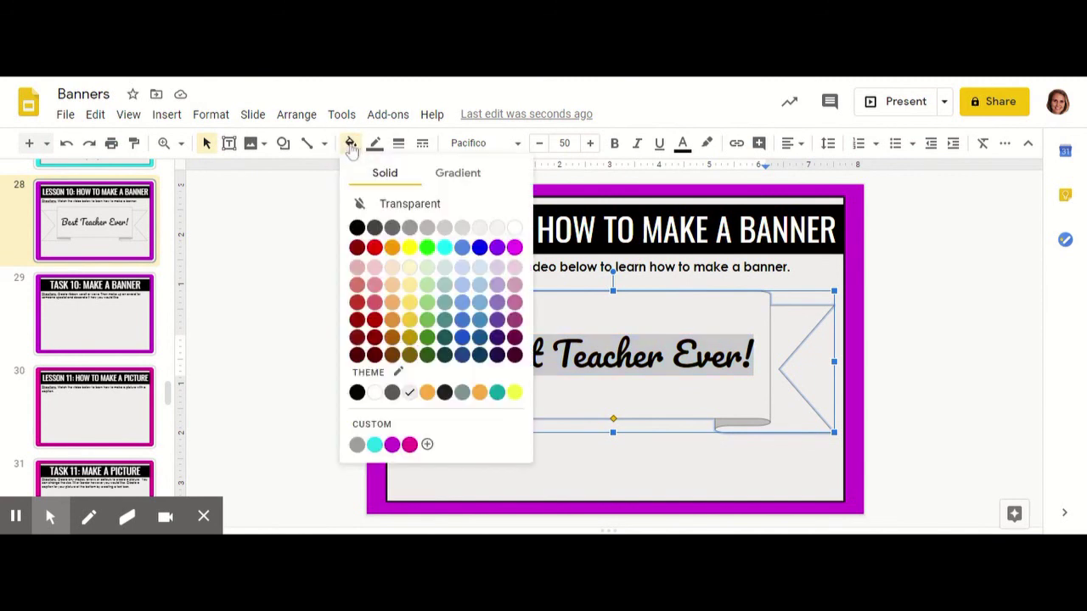
{"action": "left_click", "coordinate": [450, 176]}
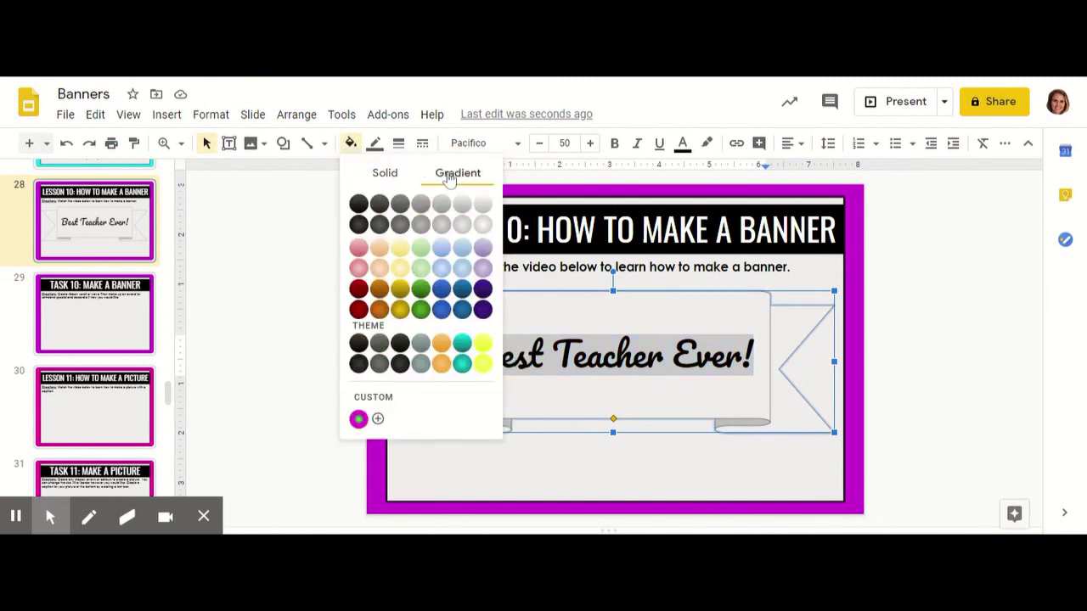
{"action": "left_click", "coordinate": [378, 418]}
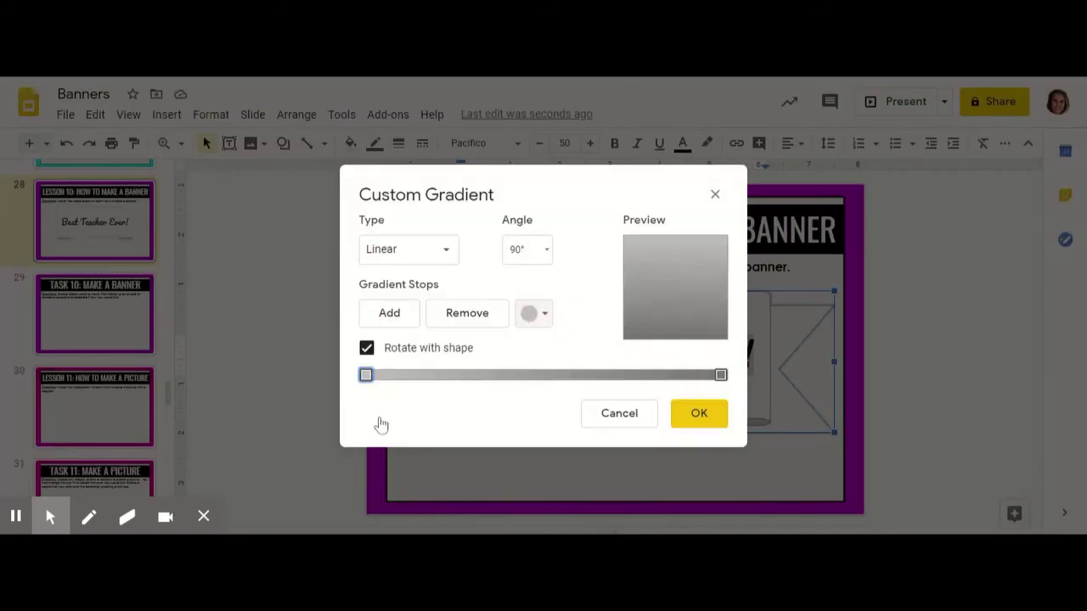
Make the custom gradient radial with a magenta stop at its start
{"action": "left_click", "coordinate": [433, 252]}
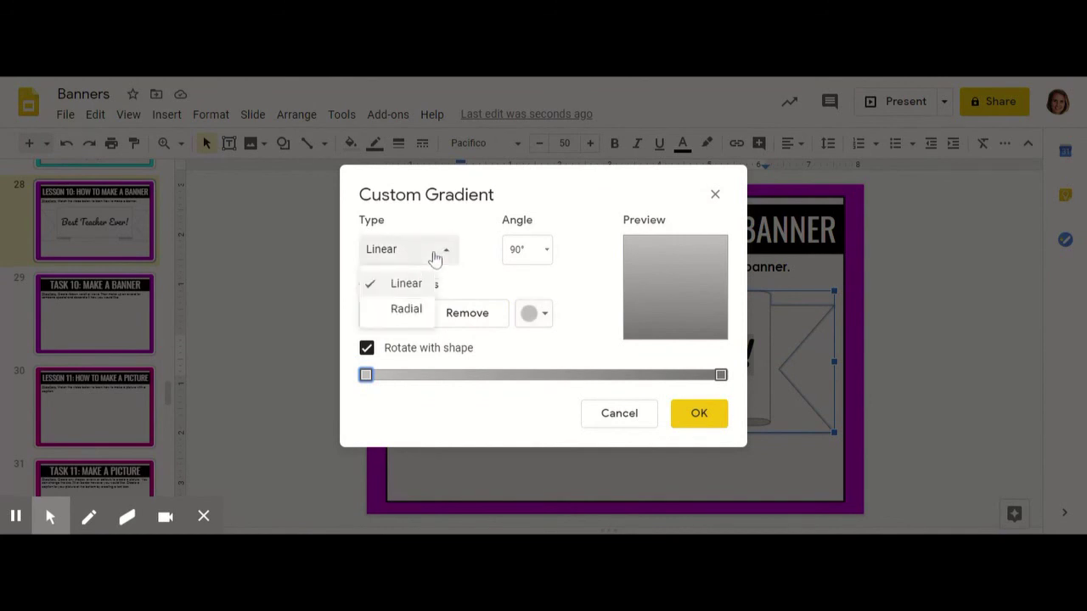
{"action": "left_click", "coordinate": [403, 310]}
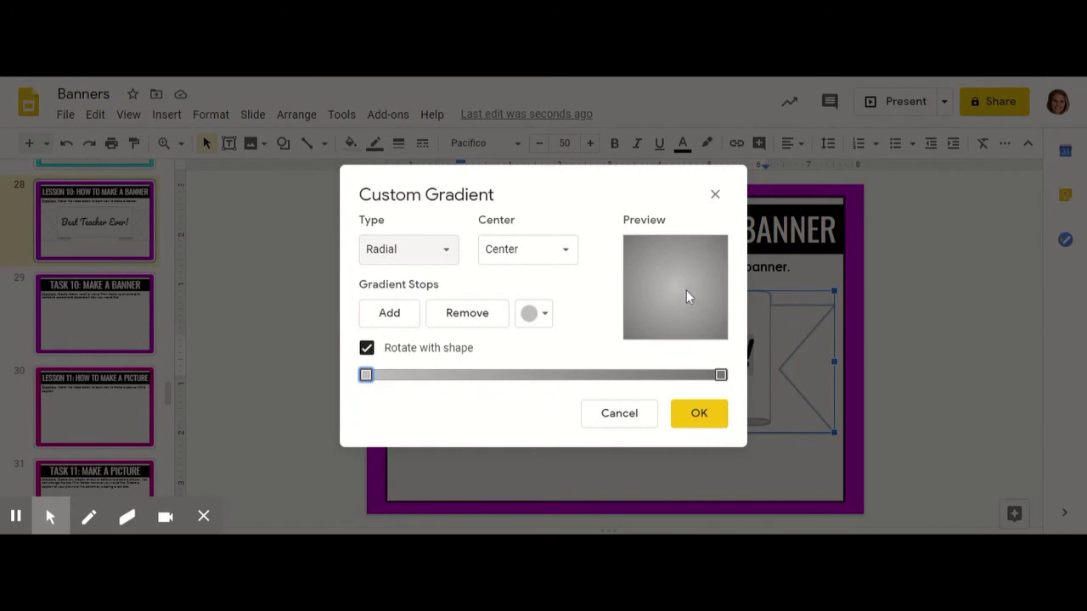
{"action": "left_click", "coordinate": [407, 314]}
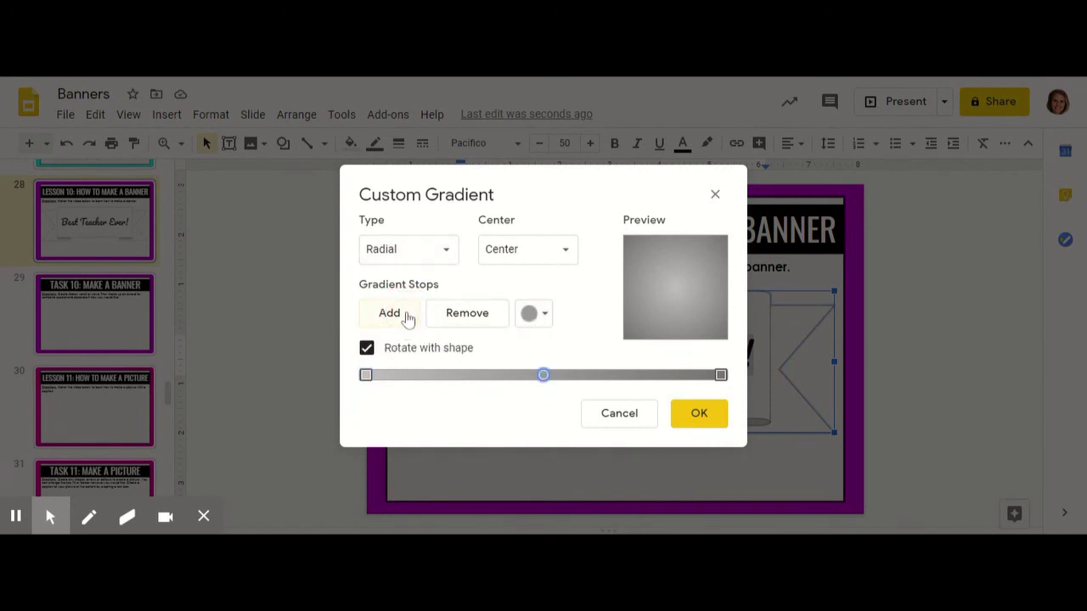
{"action": "left_click", "coordinate": [530, 318]}
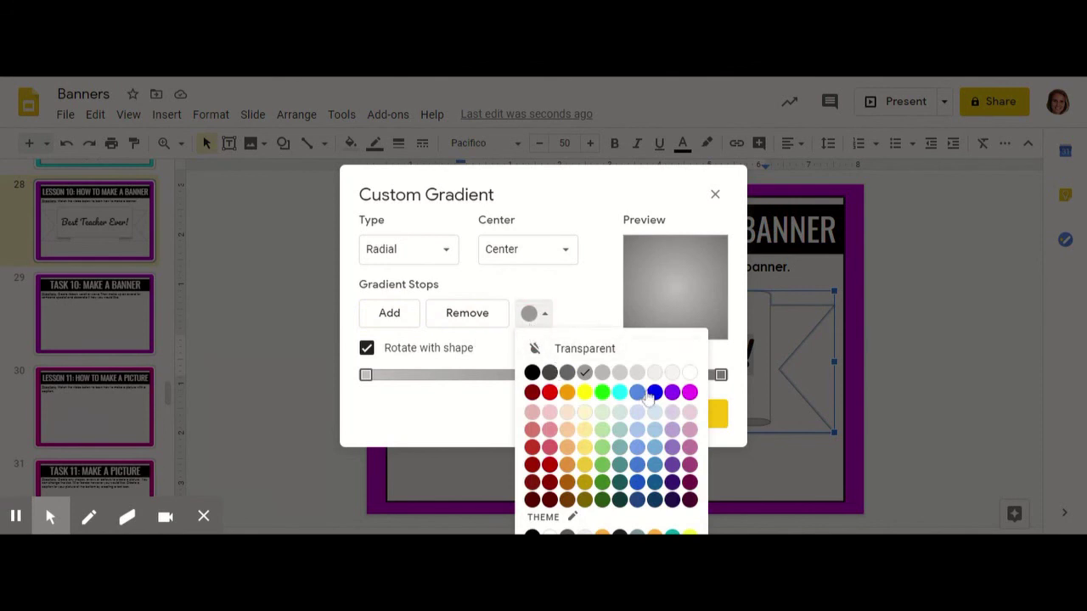
{"action": "left_click", "coordinate": [688, 396]}
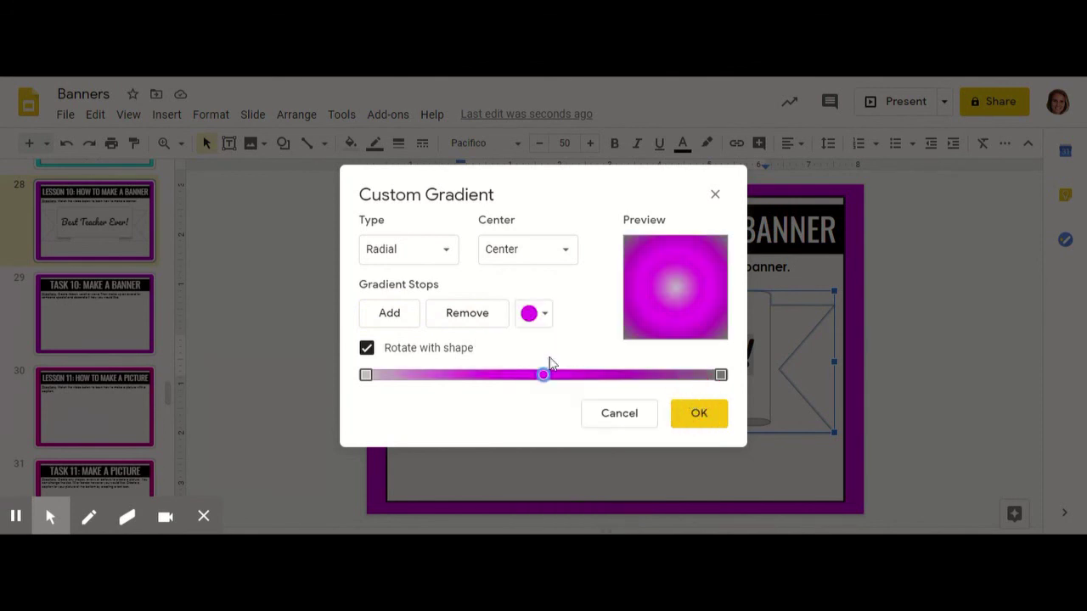
{"action": "left_click_drag", "start_coordinate": [543, 376], "coordinate": [363, 375]}
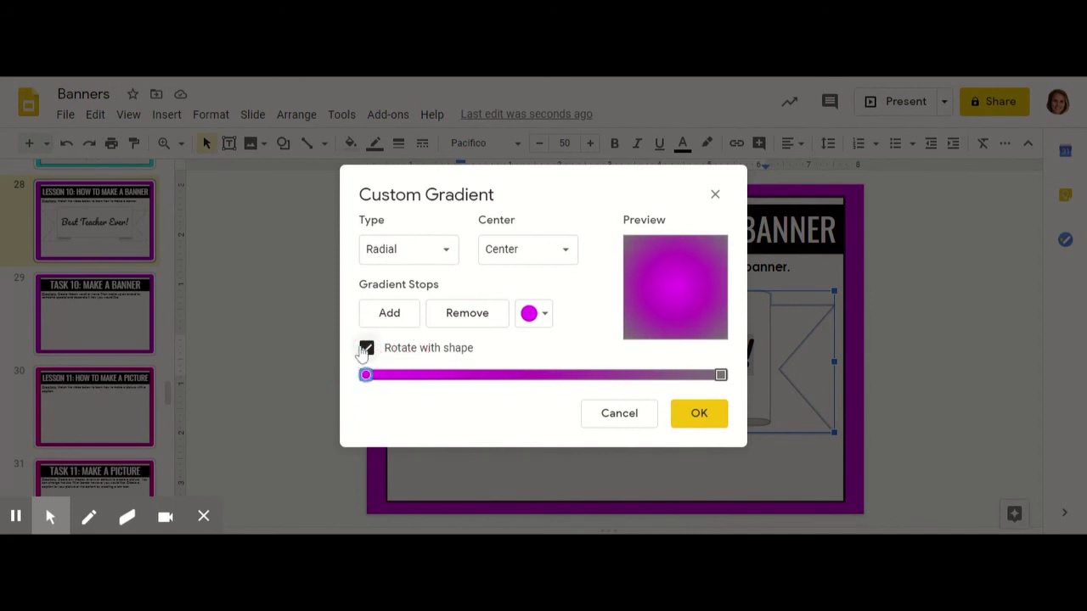
Add a yellow stop in the middle of the gradient
{"action": "left_click", "coordinate": [389, 320]}
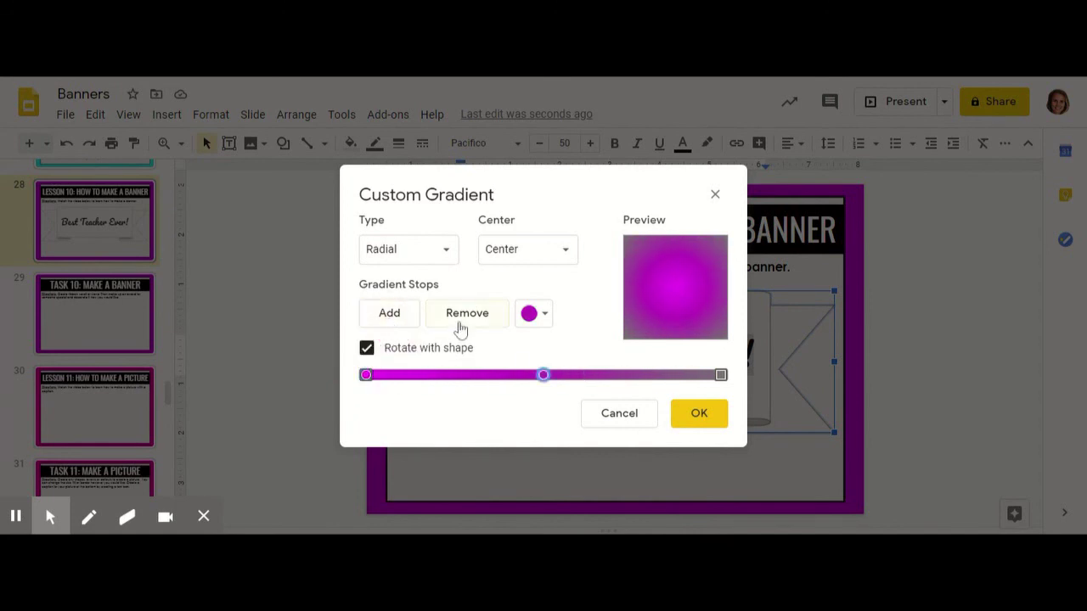
{"action": "left_click", "coordinate": [535, 312]}
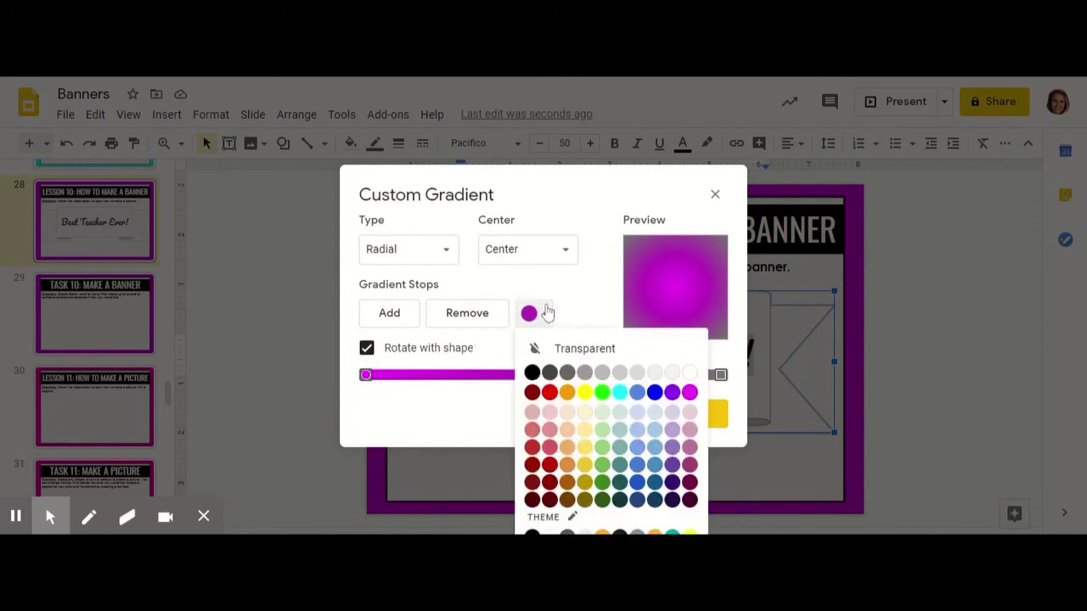
{"action": "left_click", "coordinate": [586, 392]}
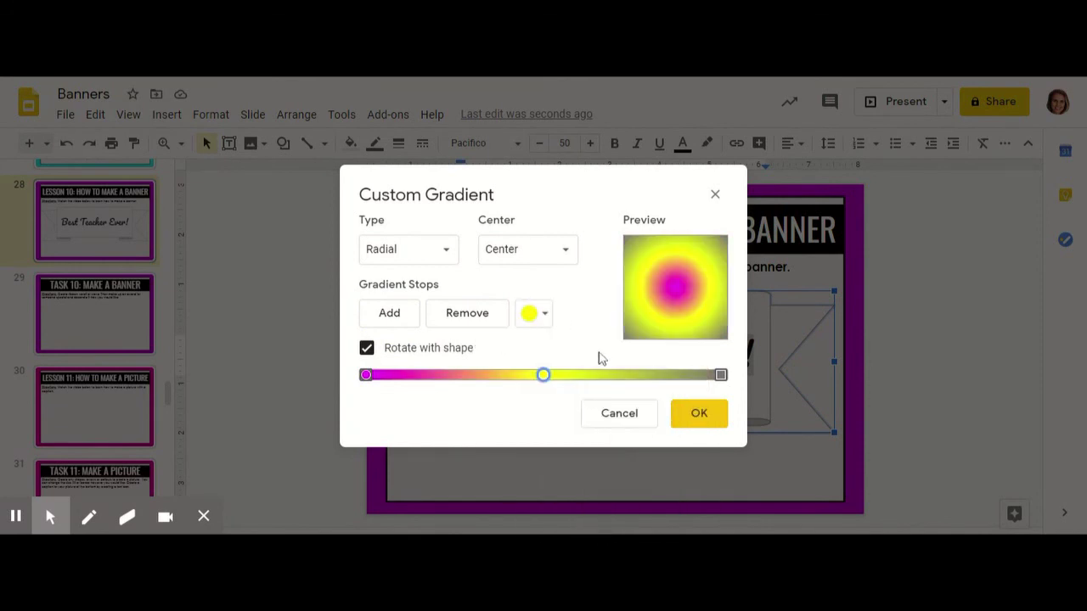
Add a cyan stop at the gradient's end and apply the gradient to the banner
{"action": "left_click", "coordinate": [721, 375]}
{"action": "left_click", "coordinate": [411, 318]}
{"action": "left_click_drag", "start_coordinate": [634, 376], "coordinate": [721, 378]}
{"action": "left_click", "coordinate": [531, 313]}
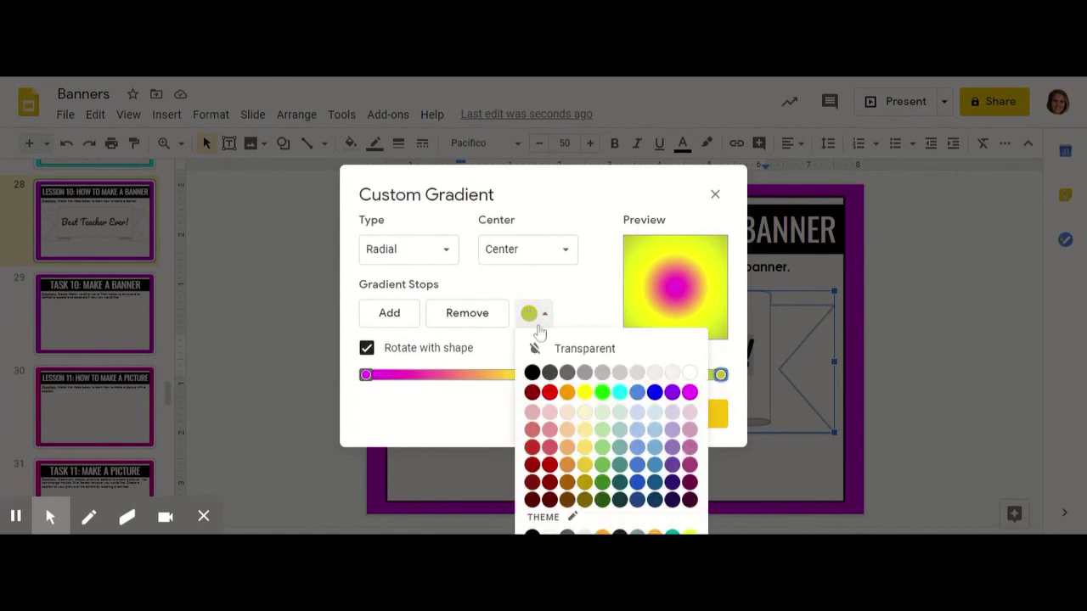
{"action": "left_click", "coordinate": [619, 393]}
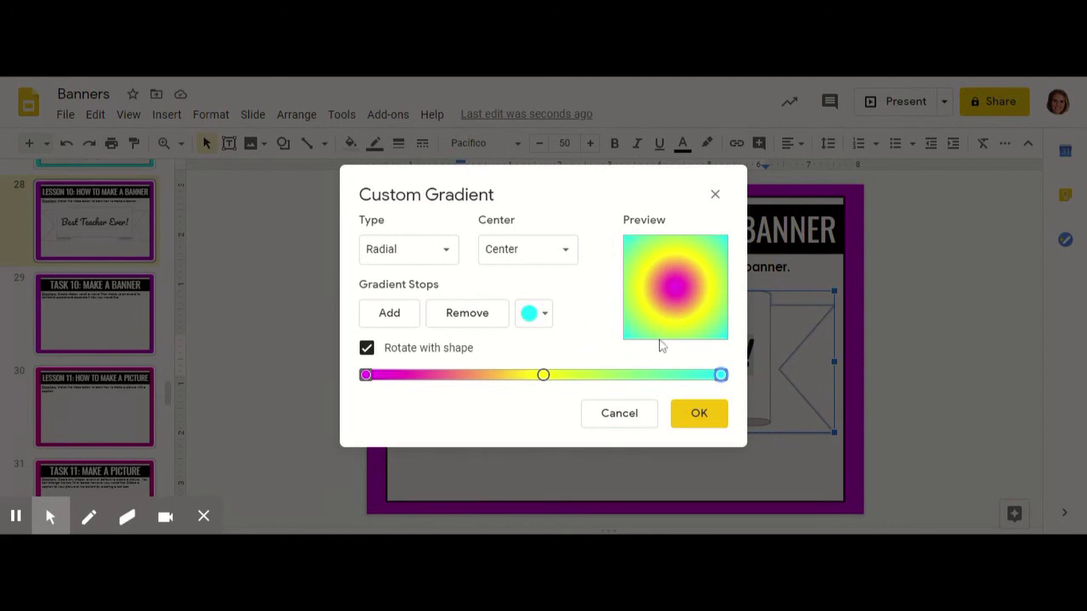
{"action": "left_click", "coordinate": [698, 415]}
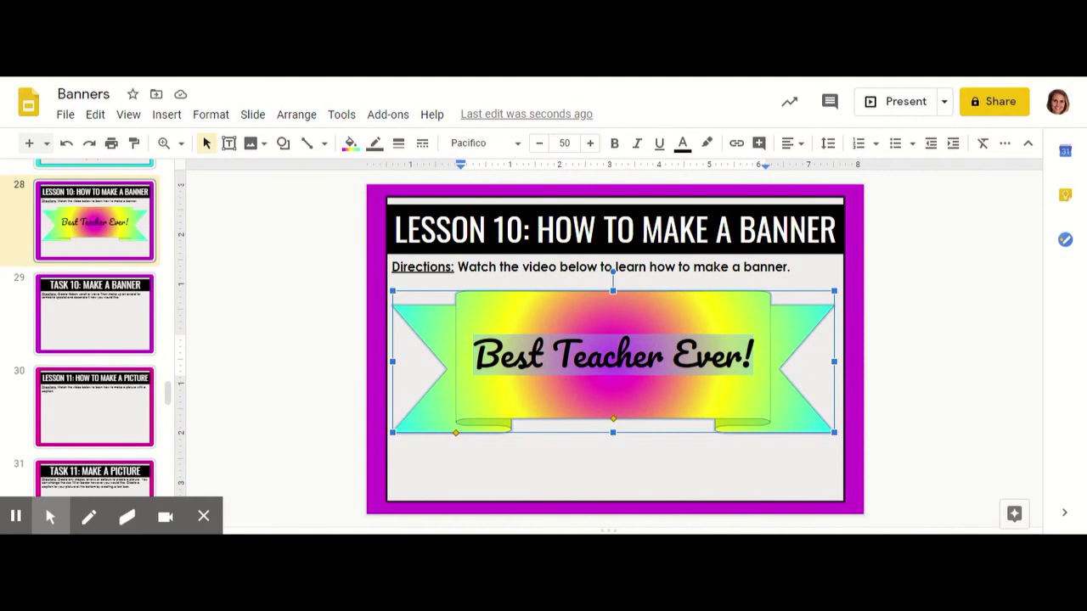
Deselect the banner to view the finished radial gradient fill
{"action": "left_click", "coordinate": [912, 386]}
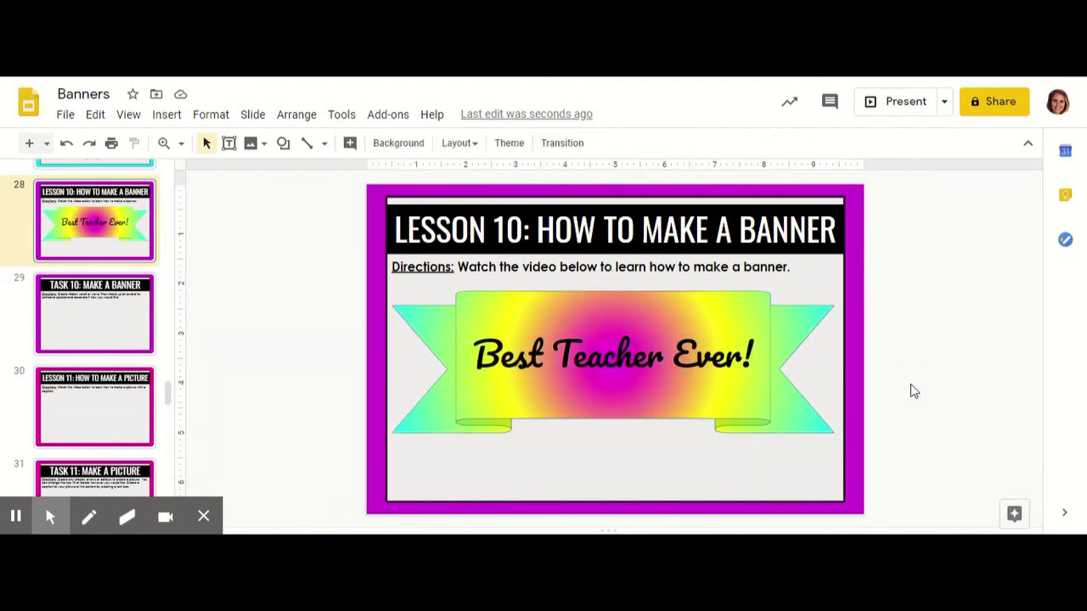